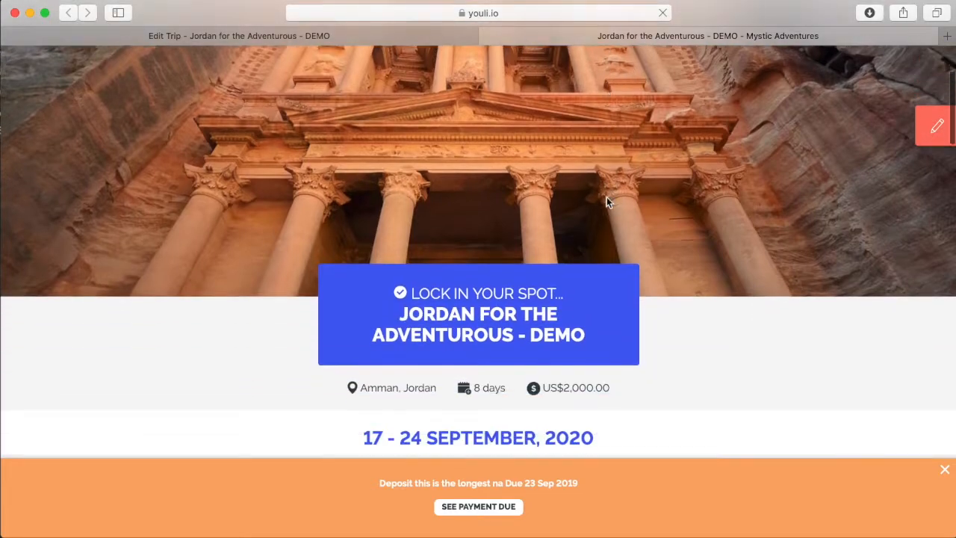
In the trip's settings, relabel the Highlights travel page menu item as Trek and the Itinerary item as Print.
{"action": "scroll", "coordinate": [605, 202], "scroll_direction": "down", "scroll_amount": 2}
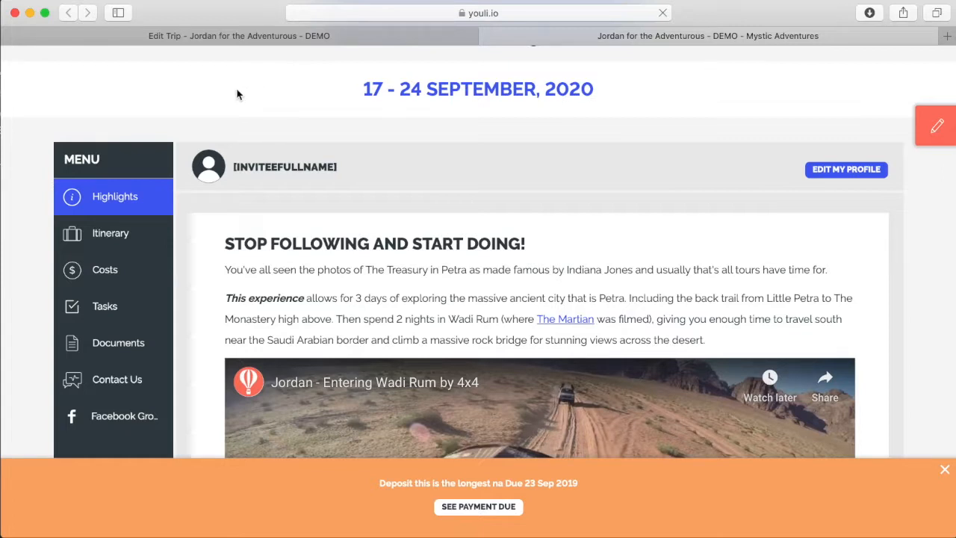
{"action": "left_click", "coordinate": [259, 36]}
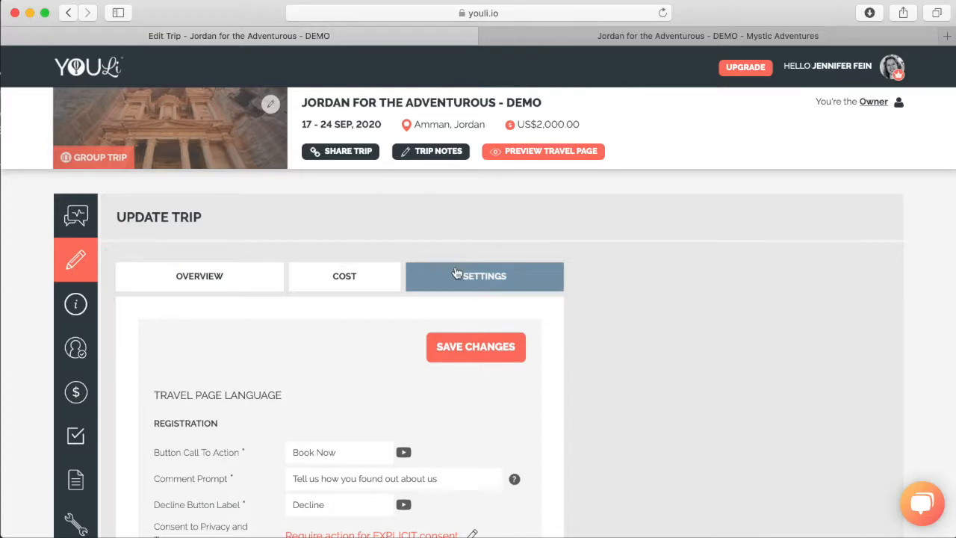
{"action": "scroll", "coordinate": [513, 321], "scroll_direction": "down", "scroll_amount": 3}
{"action": "scroll", "coordinate": [512, 321], "scroll_direction": "down", "scroll_amount": 15}
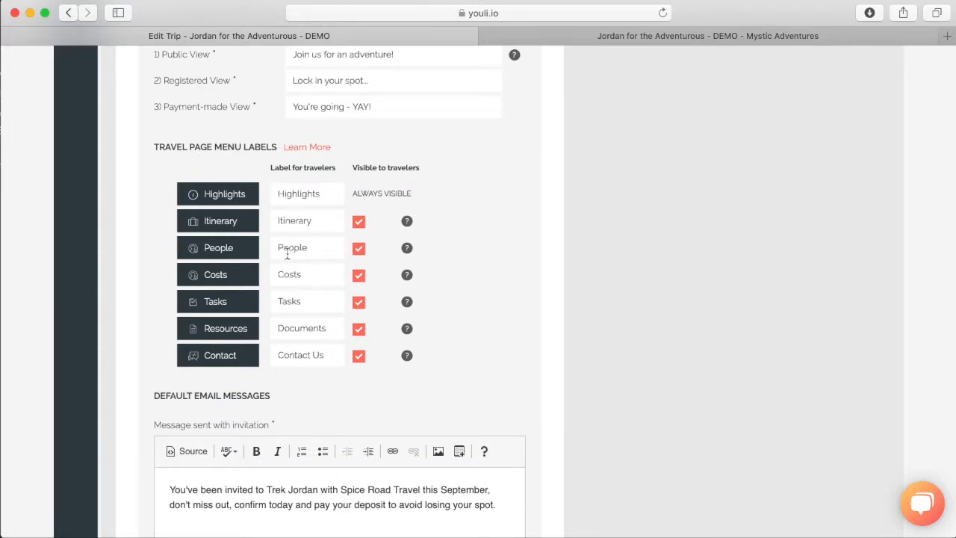
{"action": "double_click", "coordinate": [294, 193]}
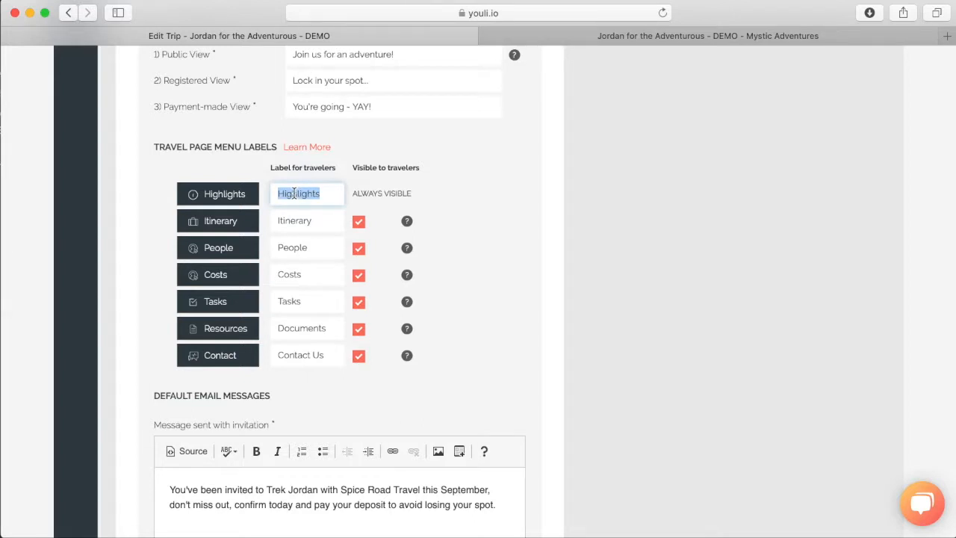
{"action": "type", "text": "Trek"}
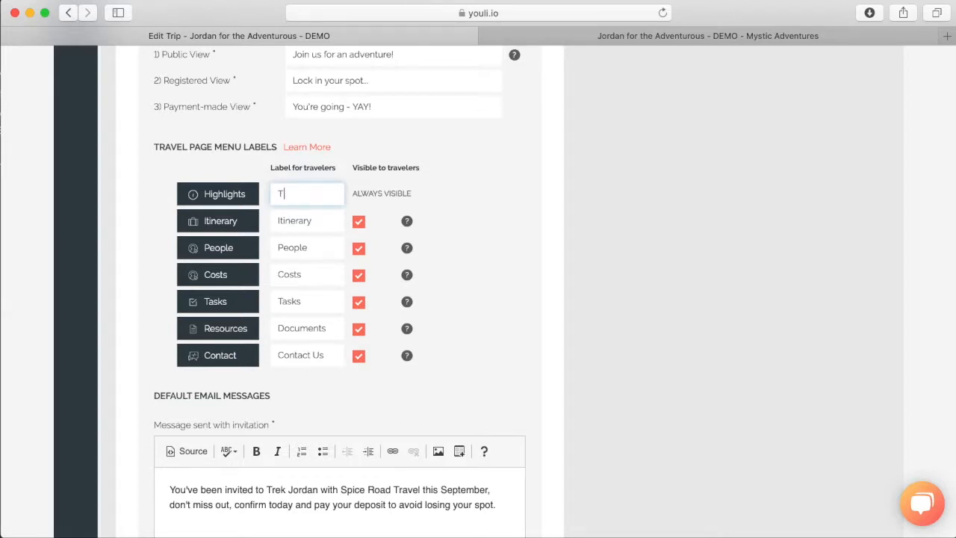
{"action": "double_click", "coordinate": [291, 216]}
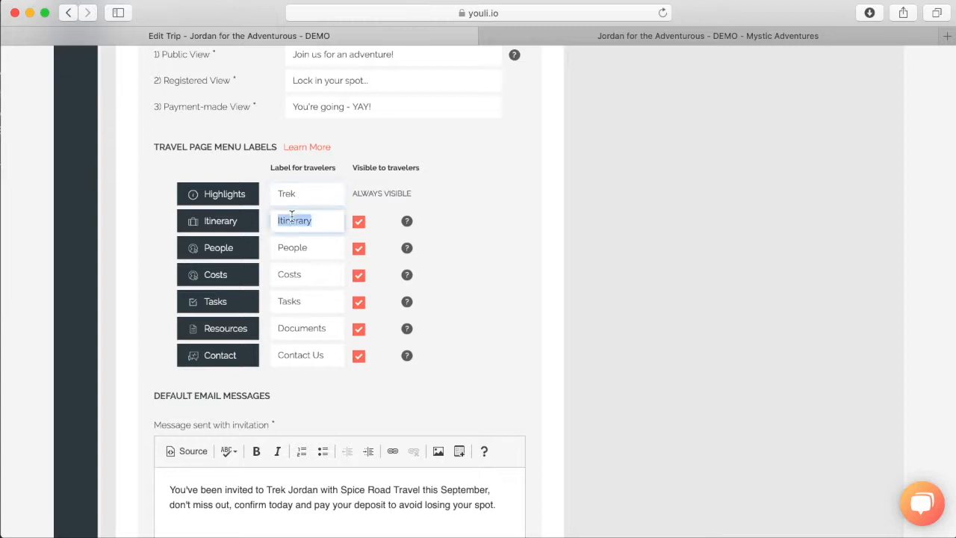
{"action": "type", "text": "Print"}
Relabel the People menu item as Adventurers and the Costs item as Price.
{"action": "double_click", "coordinate": [291, 250]}
{"action": "type", "text": "Ad"}
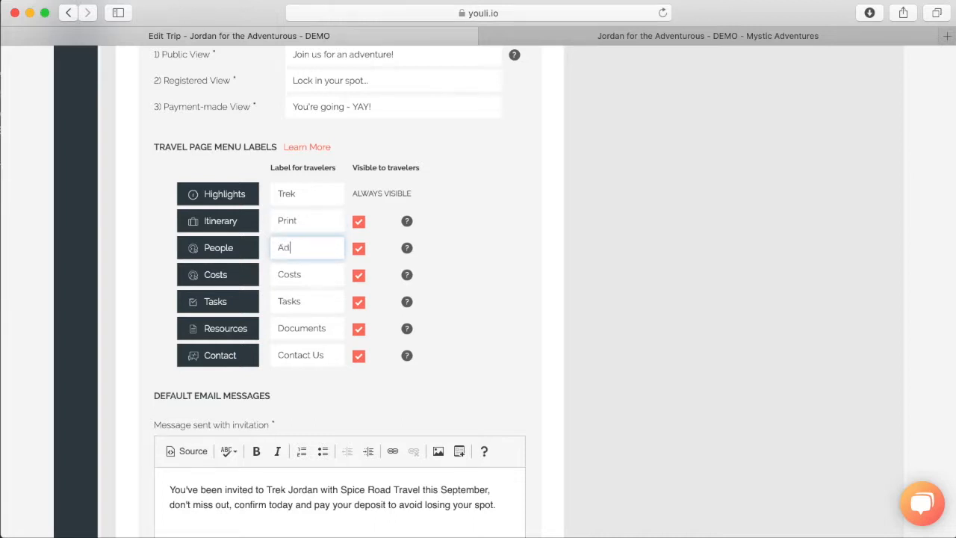
{"action": "type", "text": "venturers"}
{"action": "double_click", "coordinate": [290, 275]}
{"action": "type", "text": "Price"}
Set the traveler label of the Tasks menu item to Your Tasks.
{"action": "double_click", "coordinate": [289, 300]}
{"action": "type", "text": "Todos"}
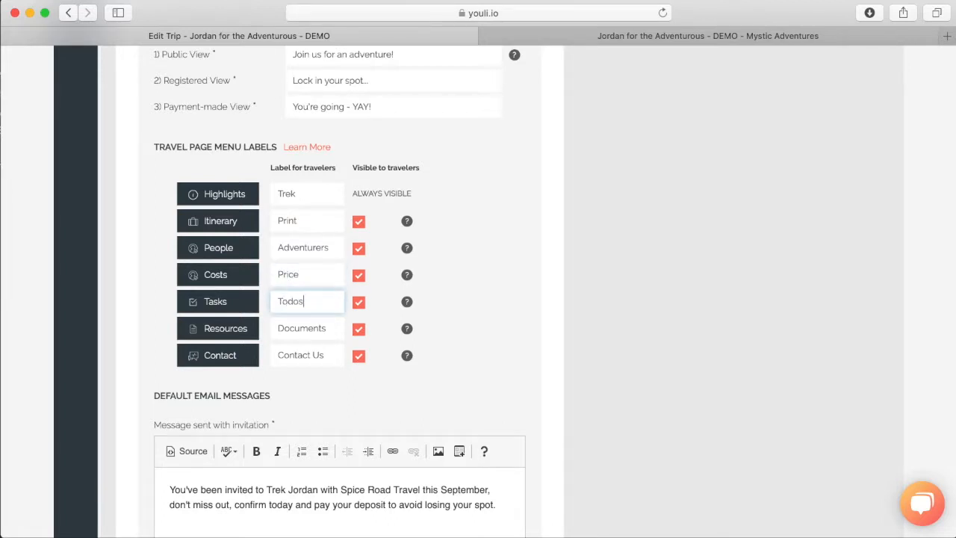
{"action": "double_click", "coordinate": [290, 300]}
{"action": "type", "text": "Your Tasks"}
Keep Documents as the Resources label, relabel the Contact menu item as Get in touch, and save the trip changes.
{"action": "left_click", "coordinate": [309, 328]}
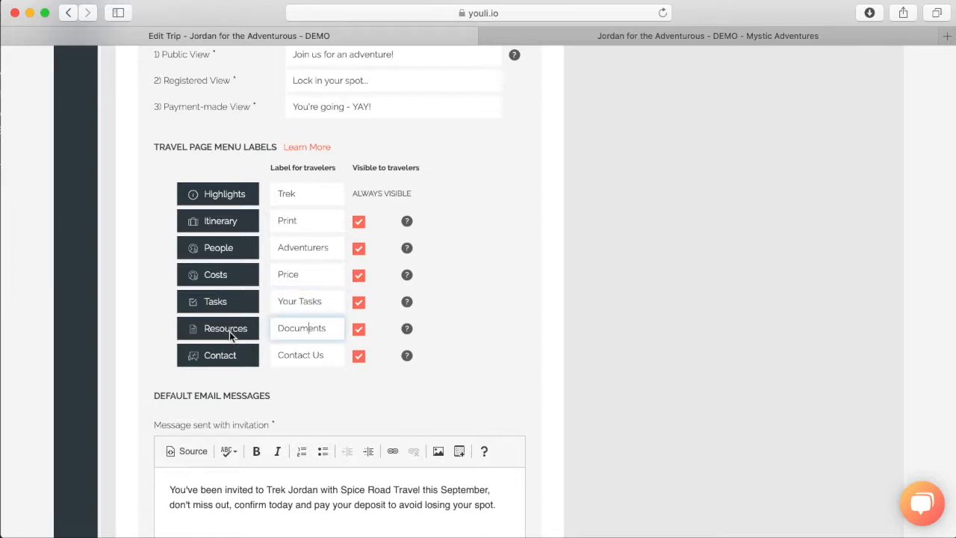
{"action": "double_click", "coordinate": [291, 330]}
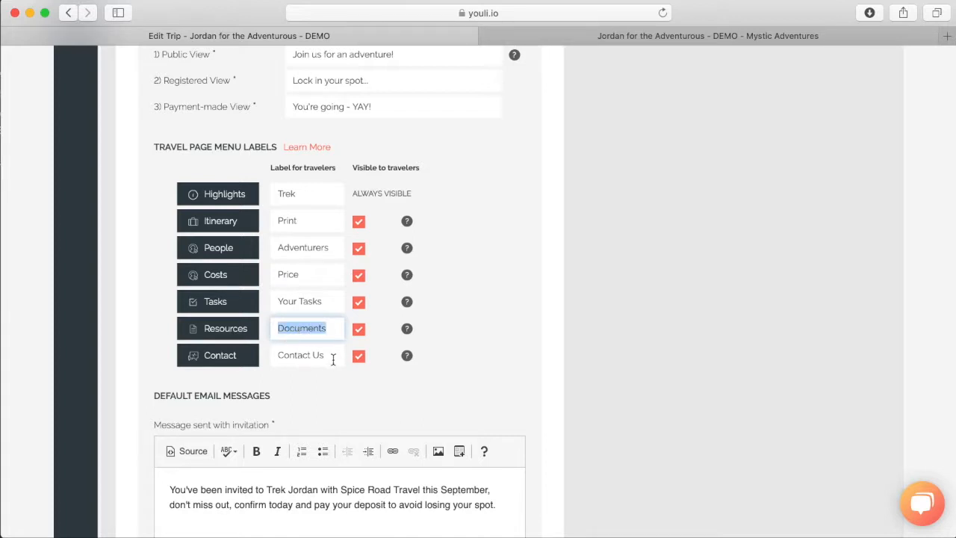
{"action": "left_click_drag", "start_coordinate": [333, 360], "coordinate": [262, 355]}
{"action": "type", "text": "Get in touch"}
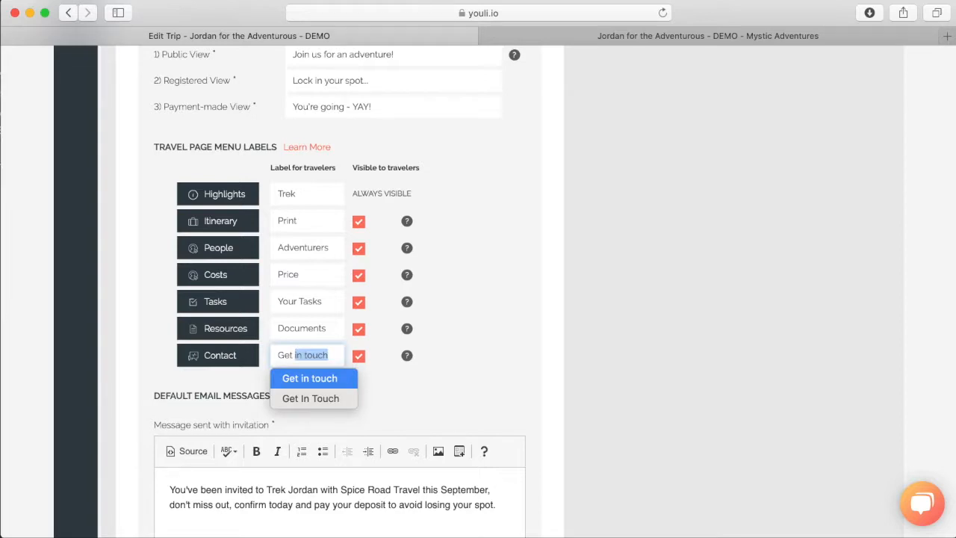
{"action": "left_click", "coordinate": [170, 490]}
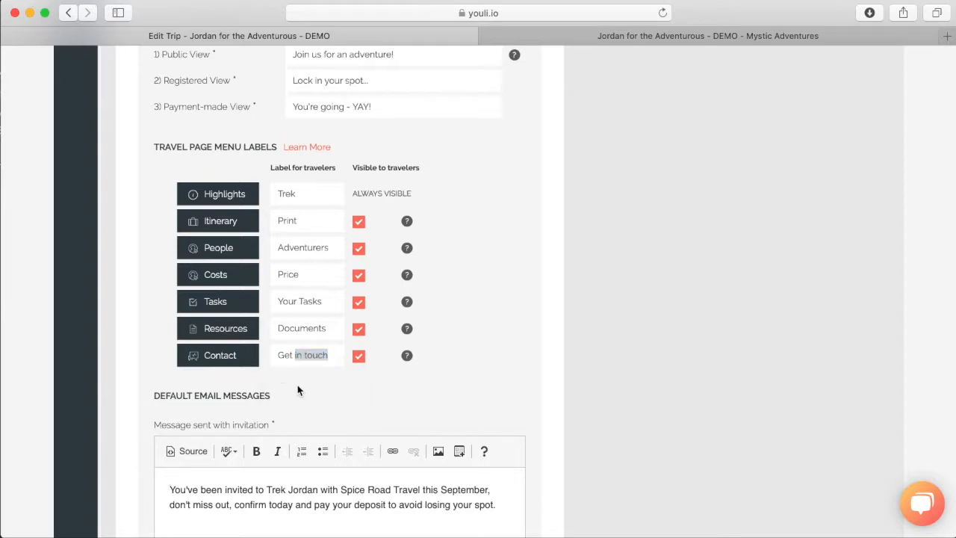
Check the renamed menu labels on the trip's travel page.
{"action": "key", "text": "ctrl+Tab"}
{"action": "scroll", "coordinate": [238, 368], "scroll_direction": "down", "scroll_amount": 6}
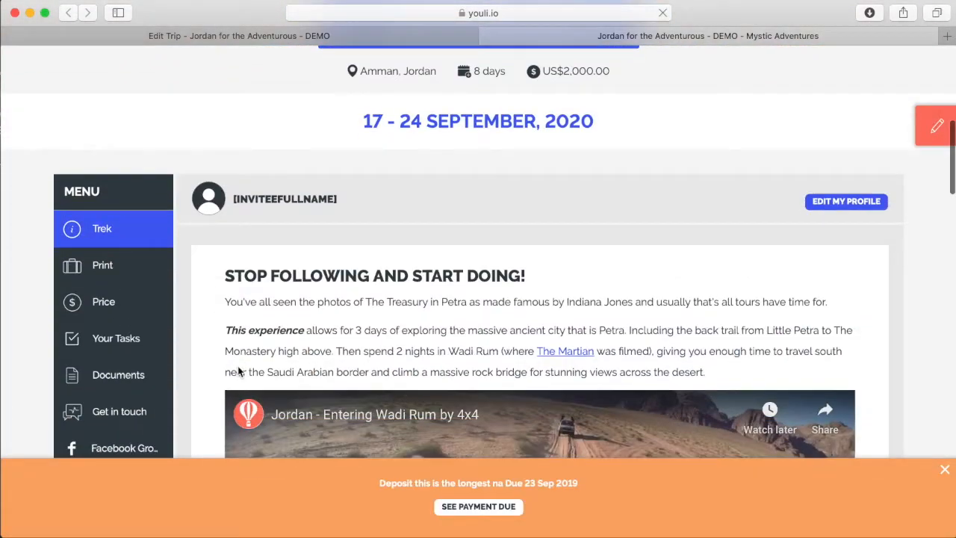
{"action": "scroll", "coordinate": [135, 231], "scroll_direction": "down", "scroll_amount": 3}
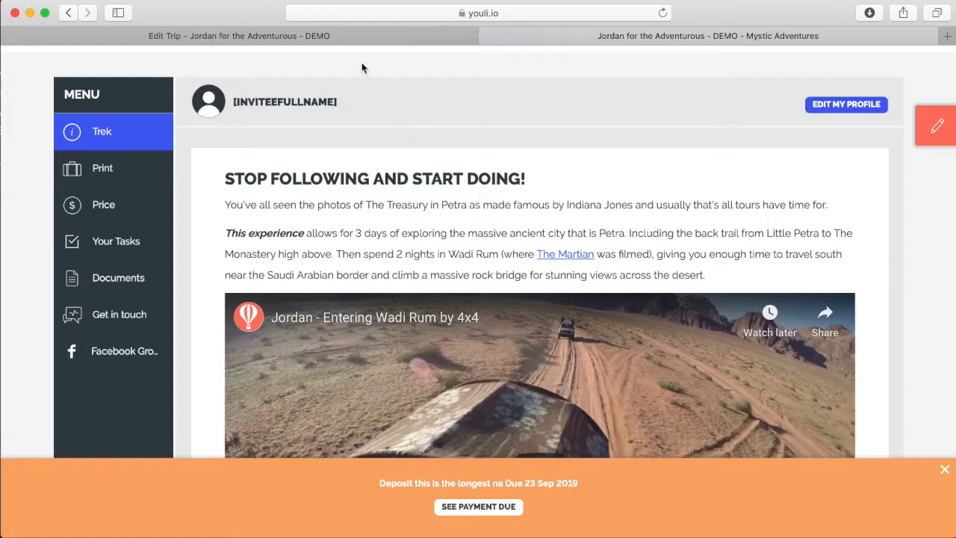
Hide the Itinerary, People, Costs, Tasks, Resources and Contact sections from travelers, save, and check the travel page menu.
{"action": "left_click", "coordinate": [351, 37]}
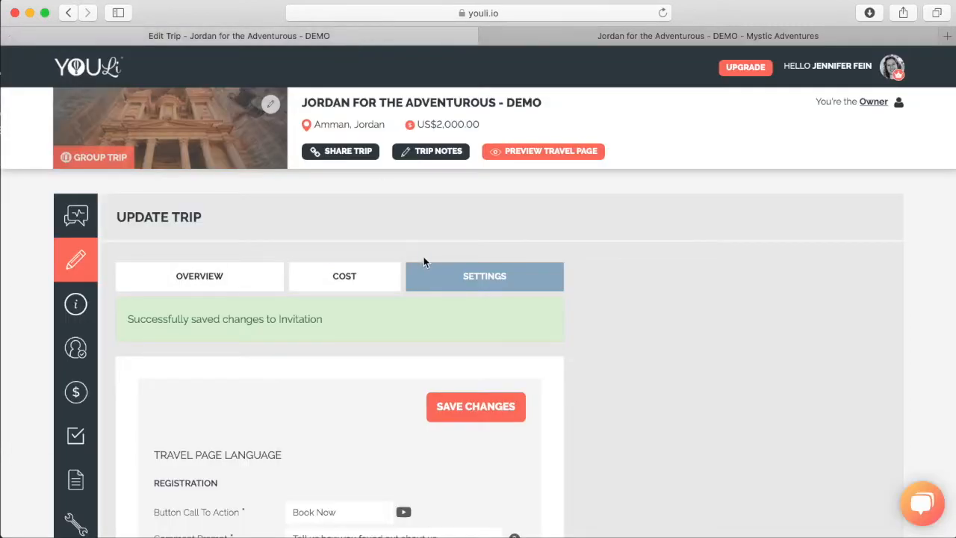
{"action": "scroll", "coordinate": [430, 235], "scroll_direction": "down", "scroll_amount": 10}
{"action": "scroll", "coordinate": [429, 238], "scroll_direction": "down", "scroll_amount": 5}
{"action": "left_click", "coordinate": [359, 182]}
{"action": "left_click", "coordinate": [358, 207]}
{"action": "left_click", "coordinate": [359, 234]}
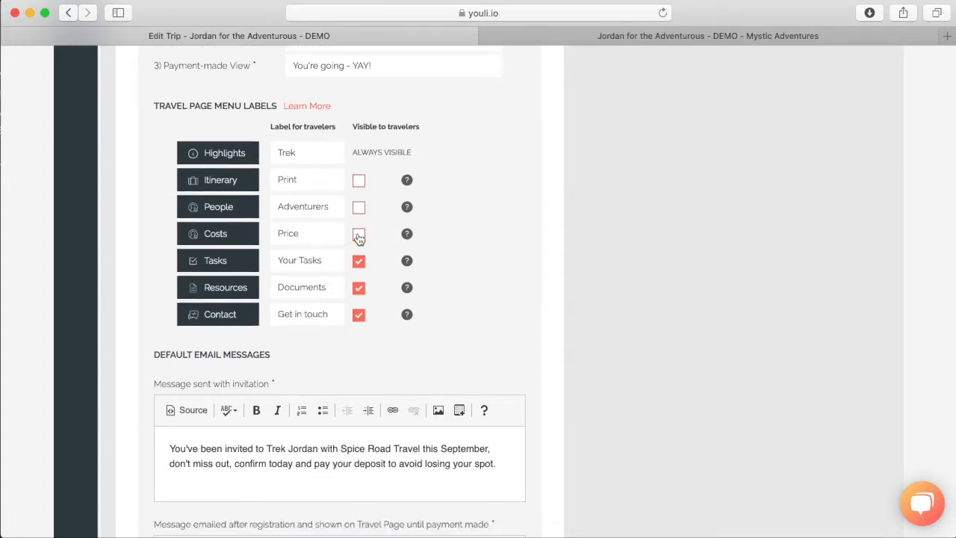
{"action": "left_click", "coordinate": [358, 261]}
{"action": "left_click", "coordinate": [358, 288]}
{"action": "left_click", "coordinate": [359, 316]}
{"action": "scroll", "coordinate": [601, 443], "scroll_direction": "down", "scroll_amount": 5}
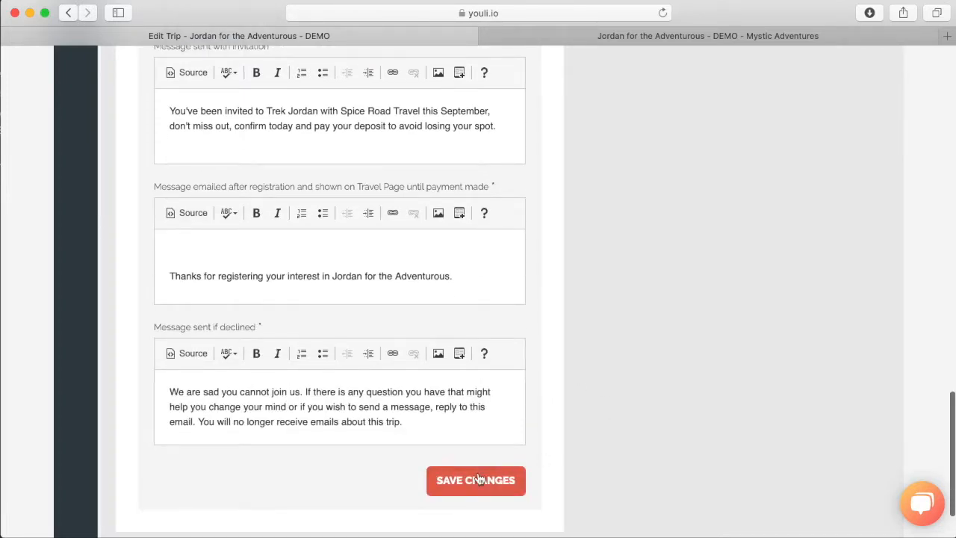
{"action": "left_click", "coordinate": [479, 478]}
{"action": "scroll", "coordinate": [494, 448], "scroll_direction": "down", "scroll_amount": 2}
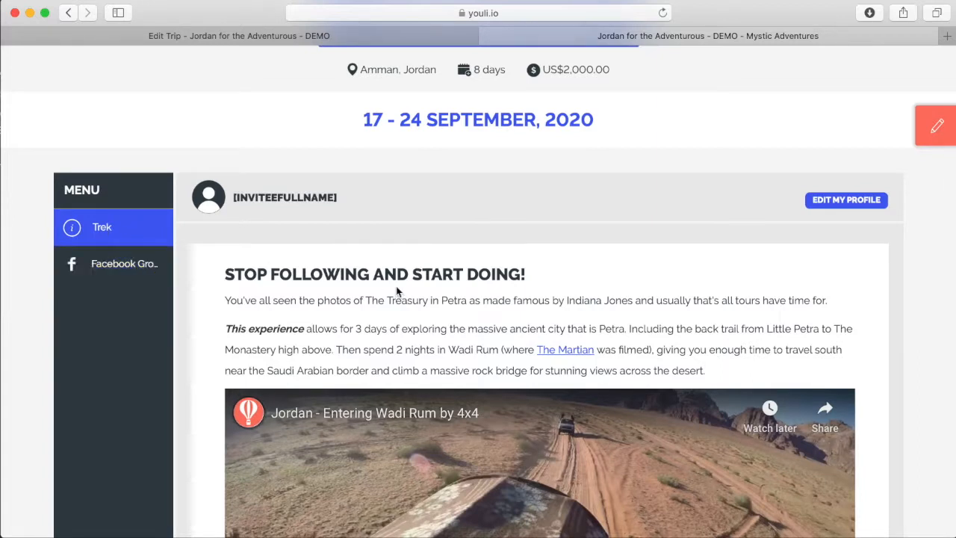
Remove the Facebook group link from the trip's overview details and save the changes.
{"action": "left_click", "coordinate": [262, 36]}
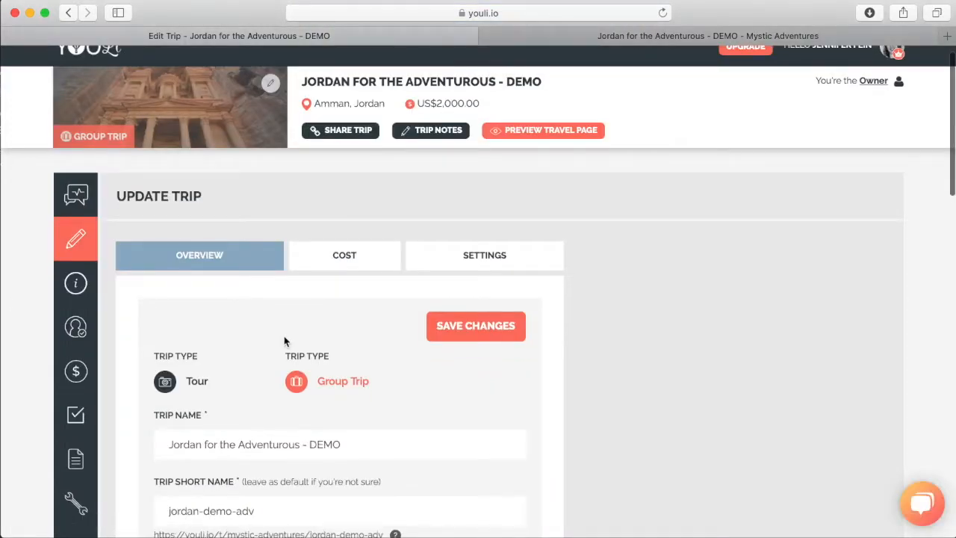
{"action": "scroll", "coordinate": [283, 341], "scroll_direction": "down", "scroll_amount": 10}
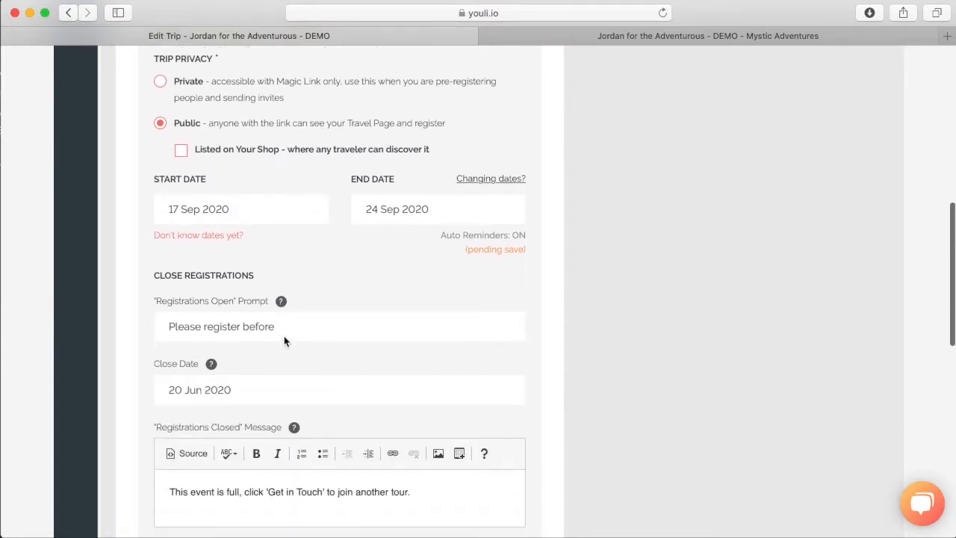
{"action": "scroll", "coordinate": [284, 341], "scroll_direction": "down", "scroll_amount": 5}
{"action": "left_click", "coordinate": [375, 180]}
{"action": "left_click_drag", "start_coordinate": [374, 180], "coordinate": [128, 181]}
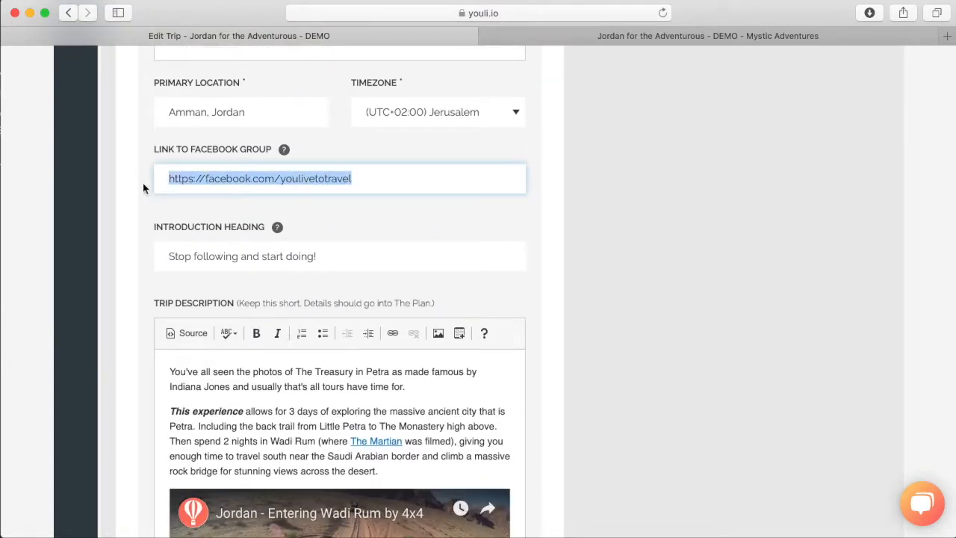
{"action": "key", "text": "BackSpace"}
{"action": "scroll", "coordinate": [330, 232], "scroll_direction": "down", "scroll_amount": 5}
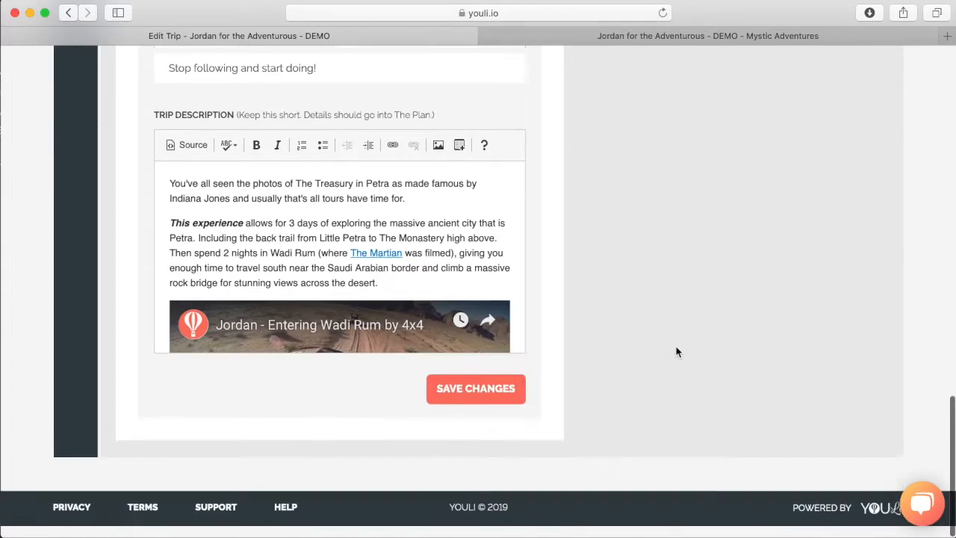
{"action": "left_click", "coordinate": [464, 403]}
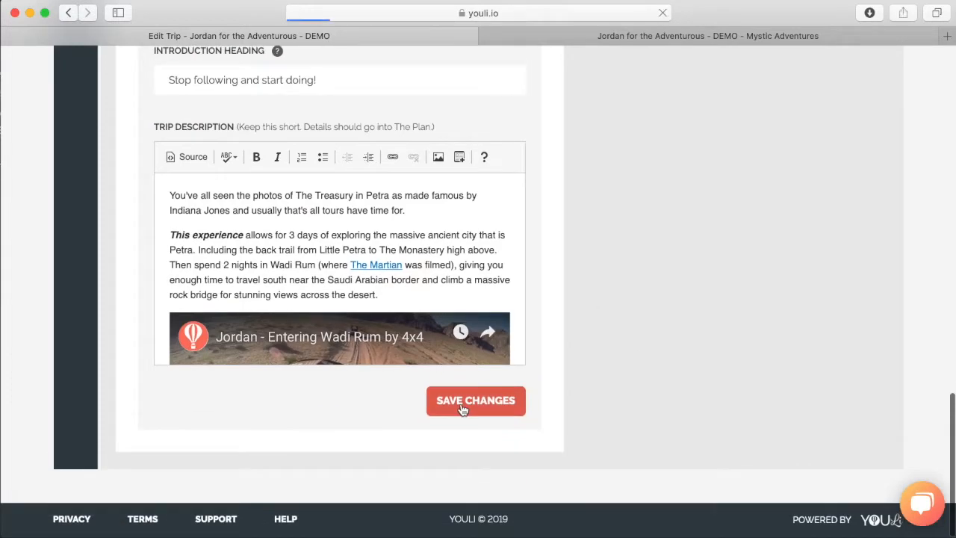
Check the travel page menu without the Facebook group link.
{"action": "left_click", "coordinate": [636, 50]}
{"action": "scroll", "coordinate": [348, 369], "scroll_direction": "down", "scroll_amount": 10}
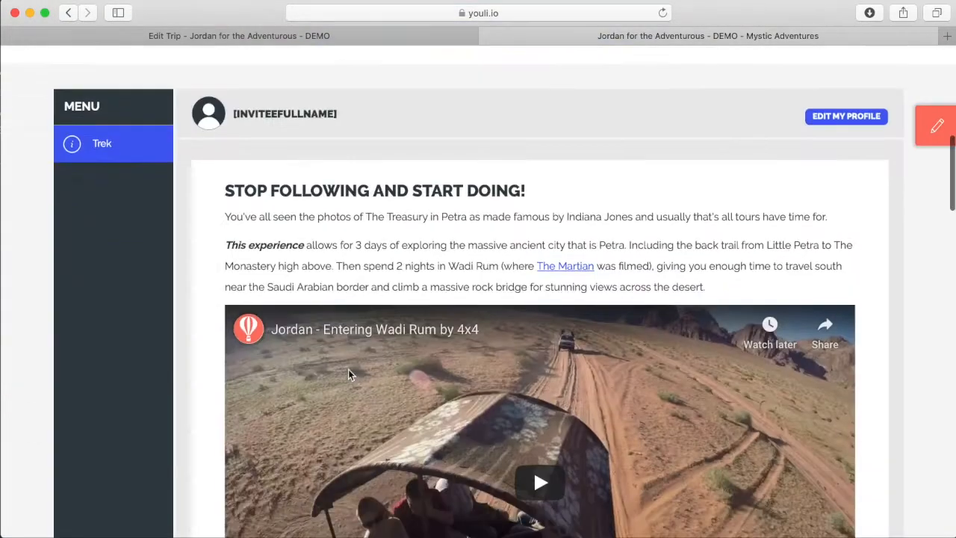
{"action": "scroll", "coordinate": [160, 179], "scroll_direction": "up", "scroll_amount": 5}
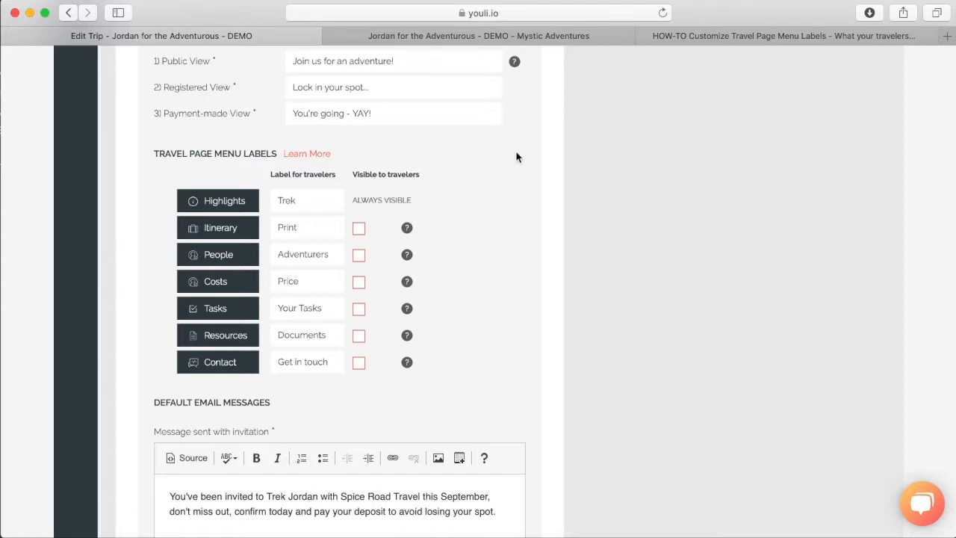
Read the help article on customizing travel page menu labels, focusing on the People section's visibility note.
{"action": "left_click", "coordinate": [695, 33]}
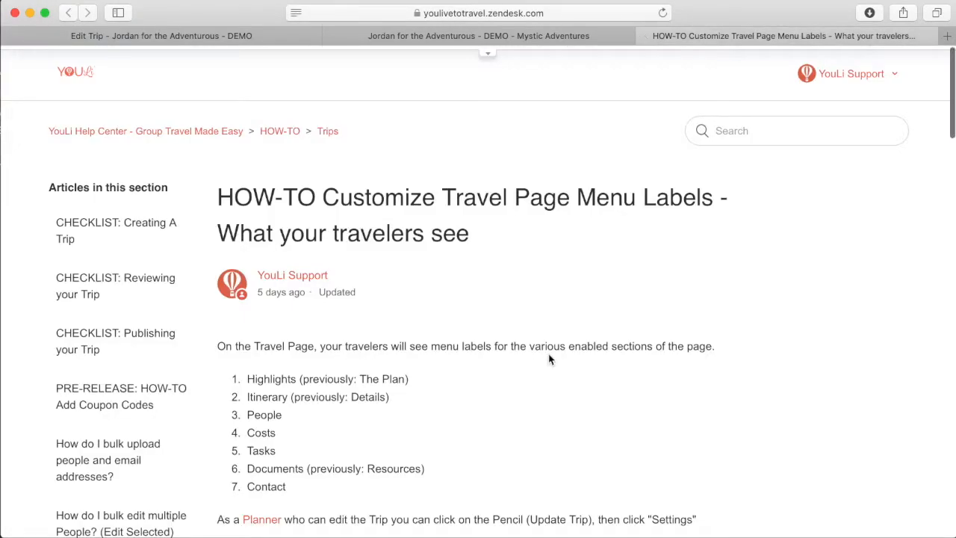
{"action": "scroll", "coordinate": [549, 357], "scroll_direction": "down", "scroll_amount": 10}
{"action": "scroll", "coordinate": [548, 357], "scroll_direction": "down", "scroll_amount": 15}
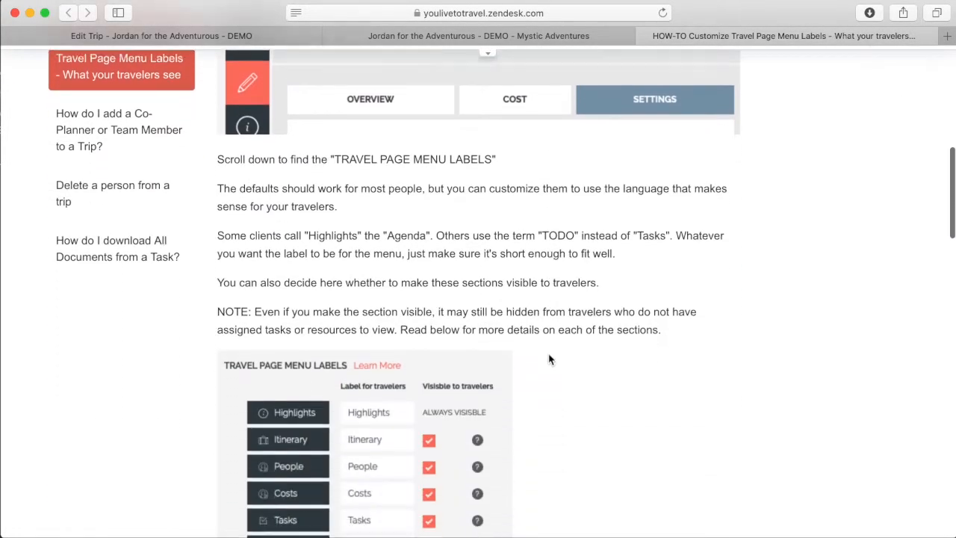
{"action": "scroll", "coordinate": [549, 356], "scroll_direction": "down", "scroll_amount": 10}
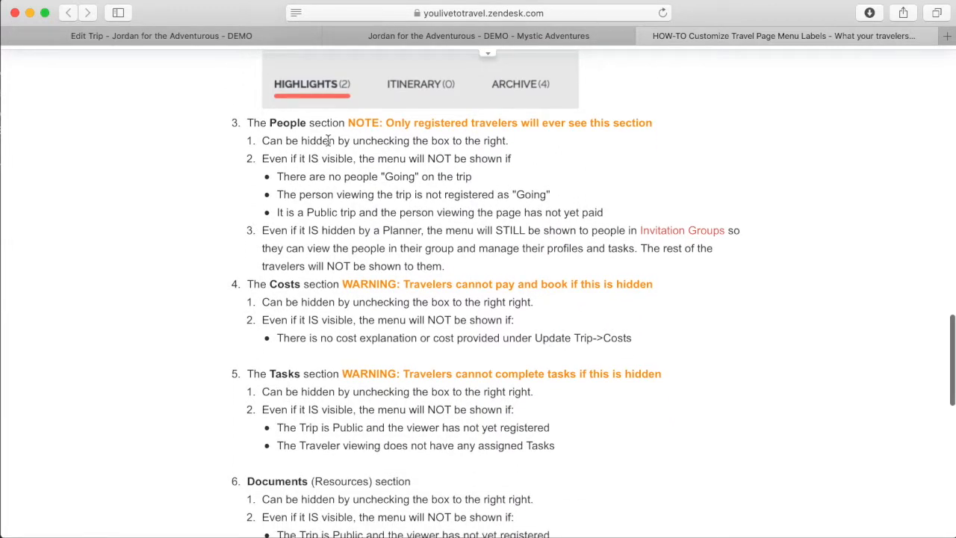
{"action": "left_click_drag", "start_coordinate": [346, 122], "coordinate": [654, 123]}
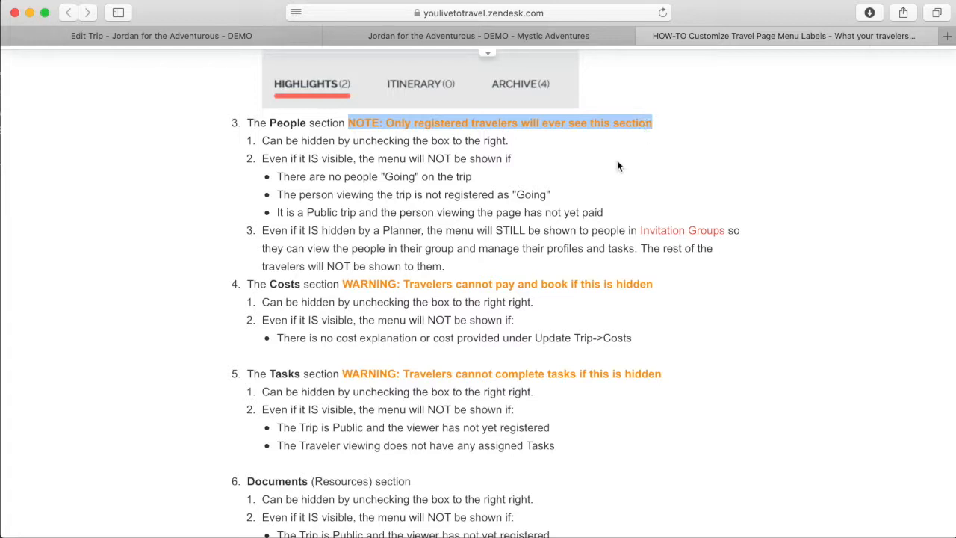
Return to the trip settings and read the visibility help notes for the menu sections.
{"action": "left_click", "coordinate": [190, 40]}
{"action": "mouse_move", "coordinate": [405, 230]}
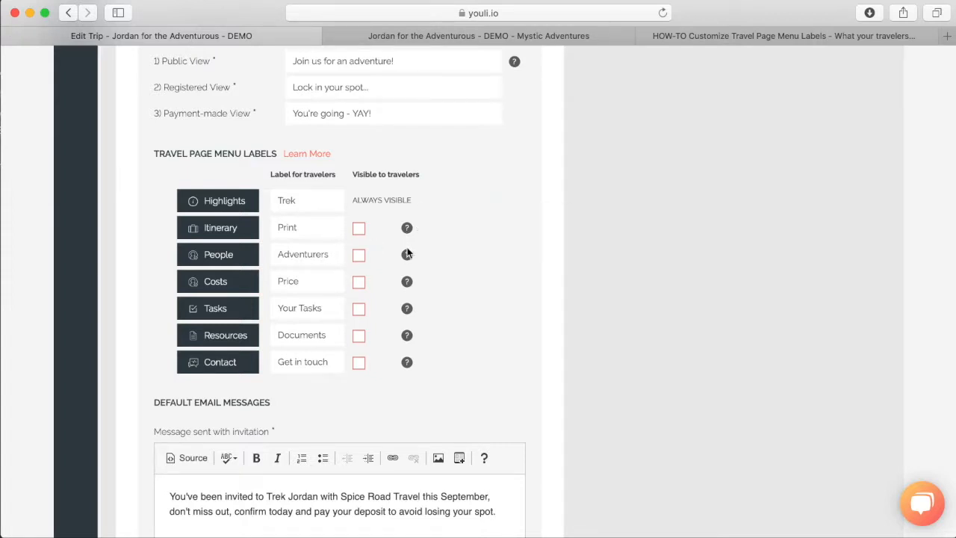
{"action": "mouse_move", "coordinate": [407, 283]}
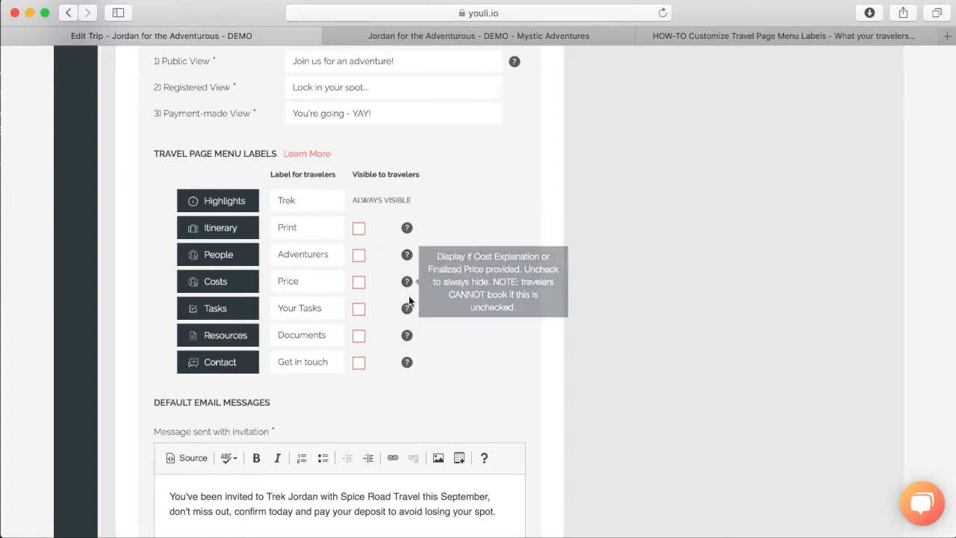
{"action": "mouse_move", "coordinate": [412, 338]}
{"action": "mouse_move", "coordinate": [410, 366]}
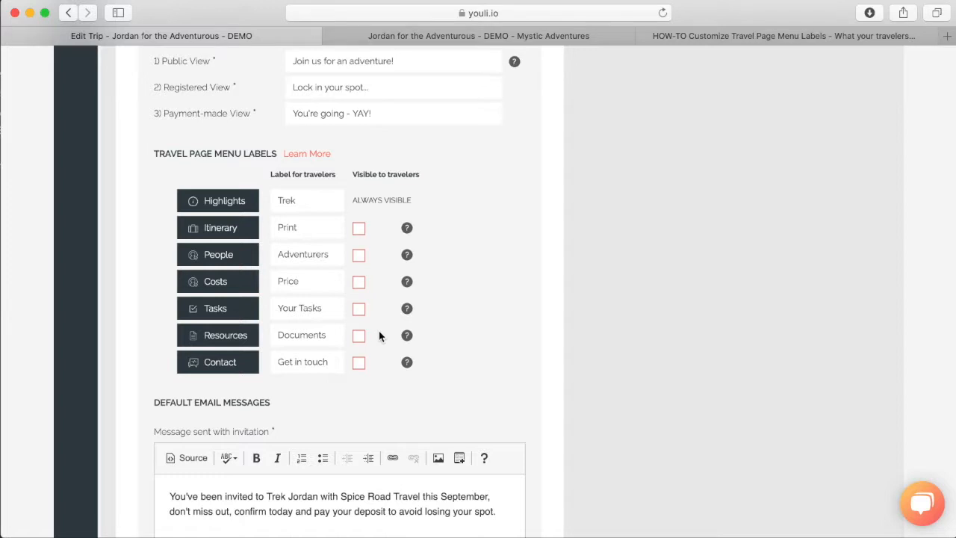
Make the Contact, Resources, Tasks and Costs sections visible to travelers in the travel page menu labels.
{"action": "left_click", "coordinate": [360, 365]}
{"action": "left_click", "coordinate": [359, 337]}
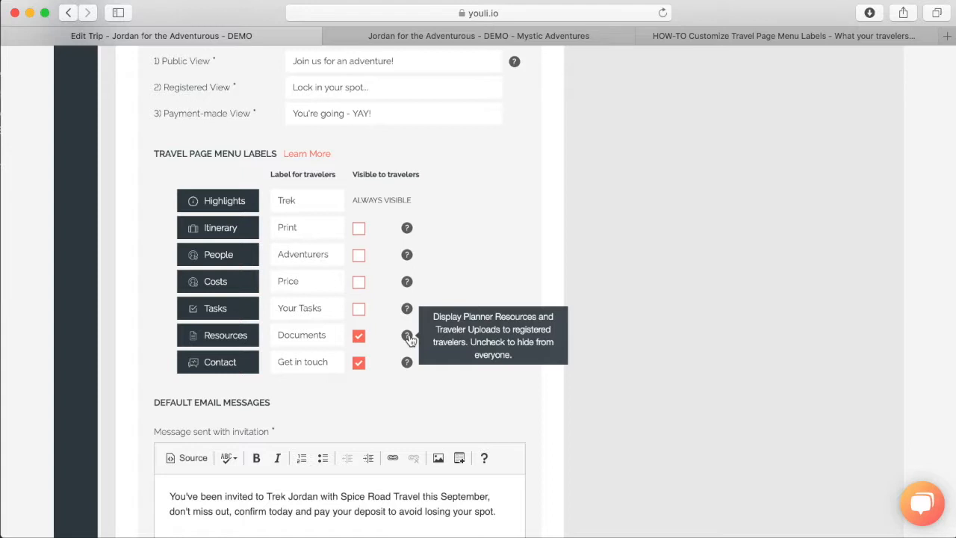
{"action": "left_click", "coordinate": [361, 310]}
{"action": "mouse_move", "coordinate": [406, 309]}
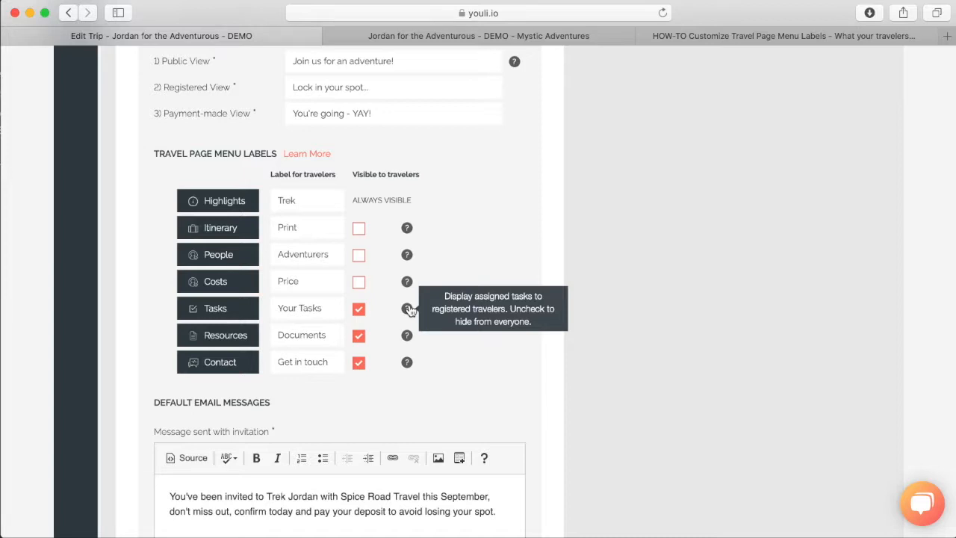
{"action": "left_click", "coordinate": [359, 283]}
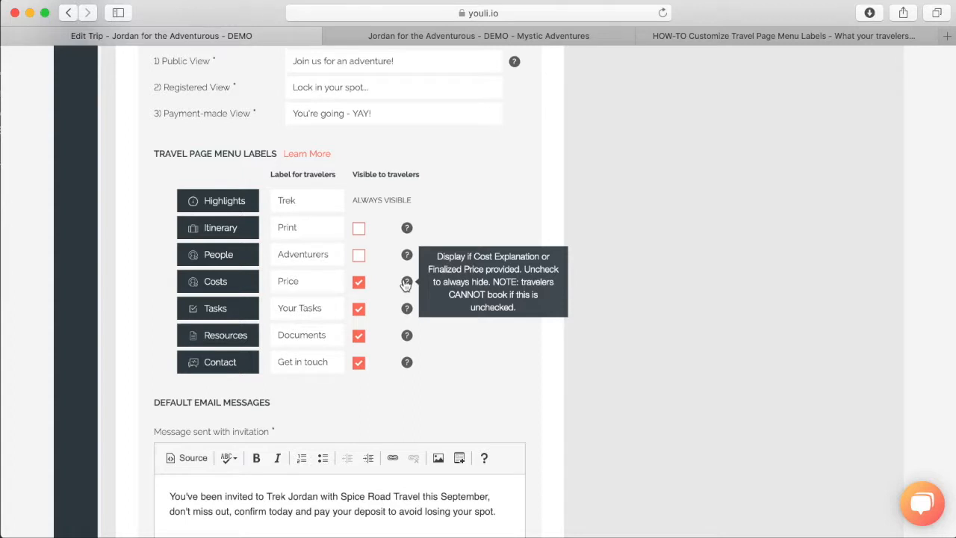
Make the People and Itinerary sections visible to travelers, check the People visibility note, and save the trip settings.
{"action": "left_click", "coordinate": [359, 256]}
{"action": "mouse_move", "coordinate": [407, 256]}
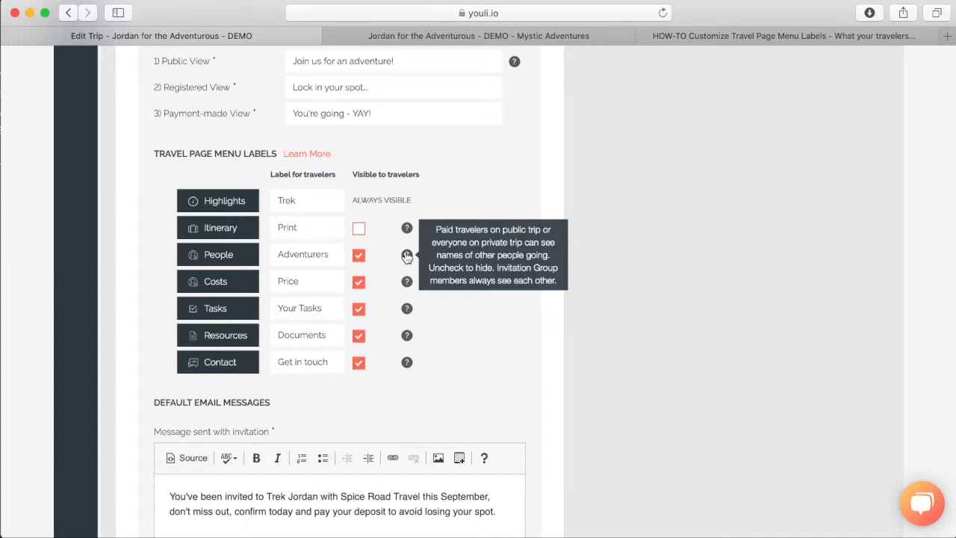
{"action": "left_click", "coordinate": [358, 254]}
{"action": "left_click", "coordinate": [358, 254]}
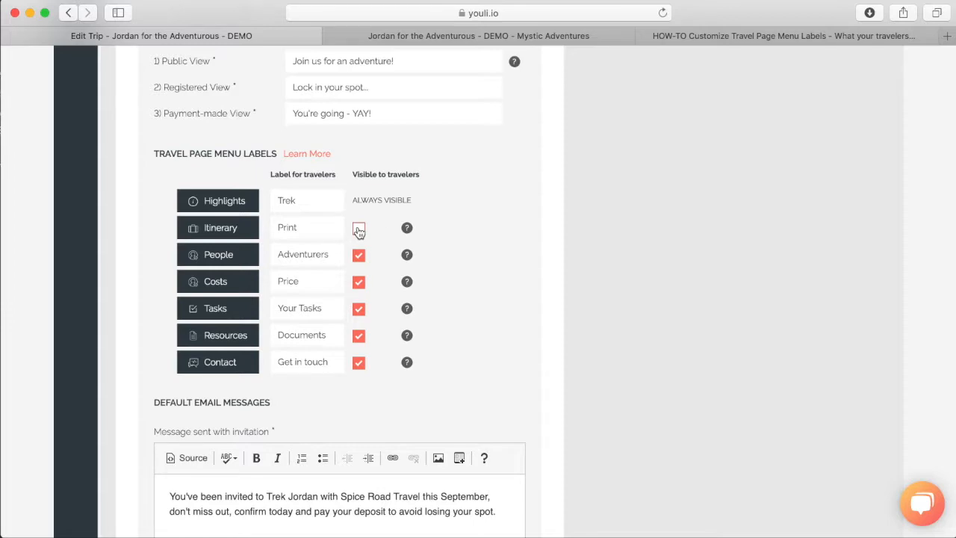
{"action": "left_click", "coordinate": [359, 229]}
{"action": "scroll", "coordinate": [618, 265], "scroll_direction": "up", "scroll_amount": 15}
{"action": "left_click", "coordinate": [505, 250]}
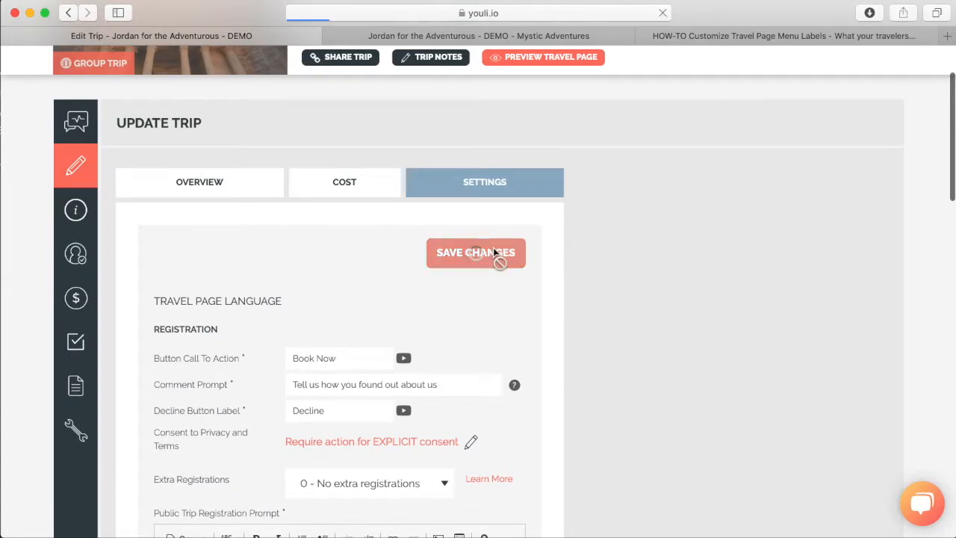
Reload the travel page and check its menu sections and the content of the Trek section.
{"action": "left_click", "coordinate": [492, 38]}
{"action": "key", "text": "super+r"}
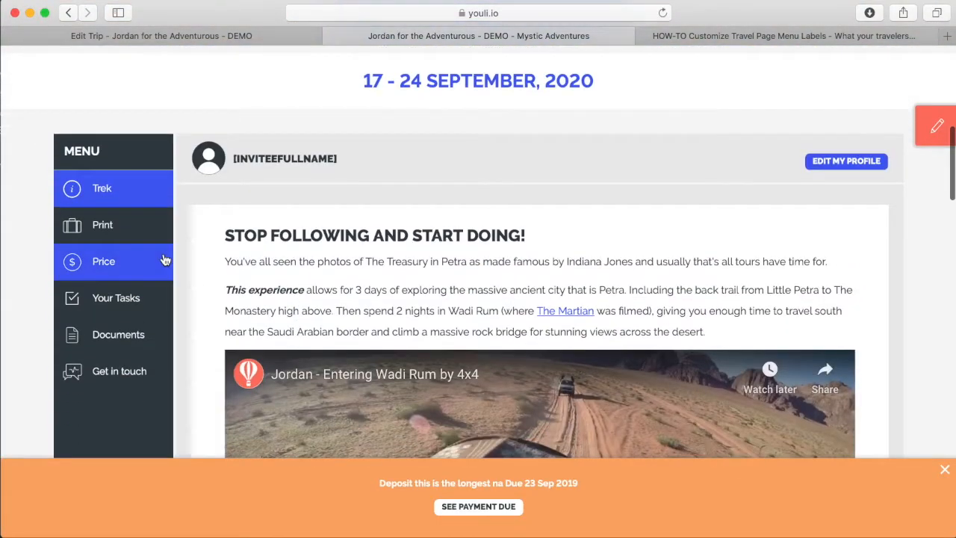
{"action": "scroll", "coordinate": [211, 276], "scroll_direction": "down", "scroll_amount": 10}
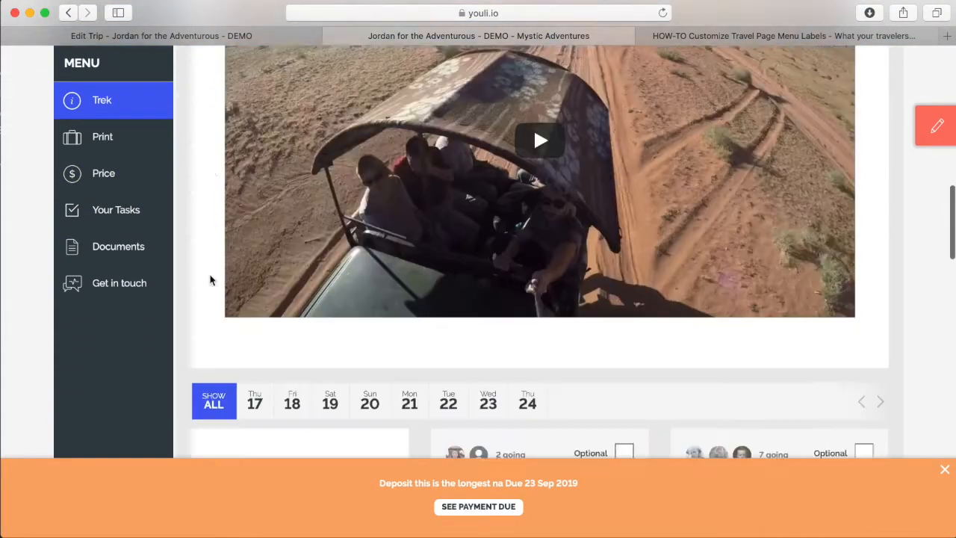
{"action": "scroll", "coordinate": [210, 279], "scroll_direction": "down", "scroll_amount": 10}
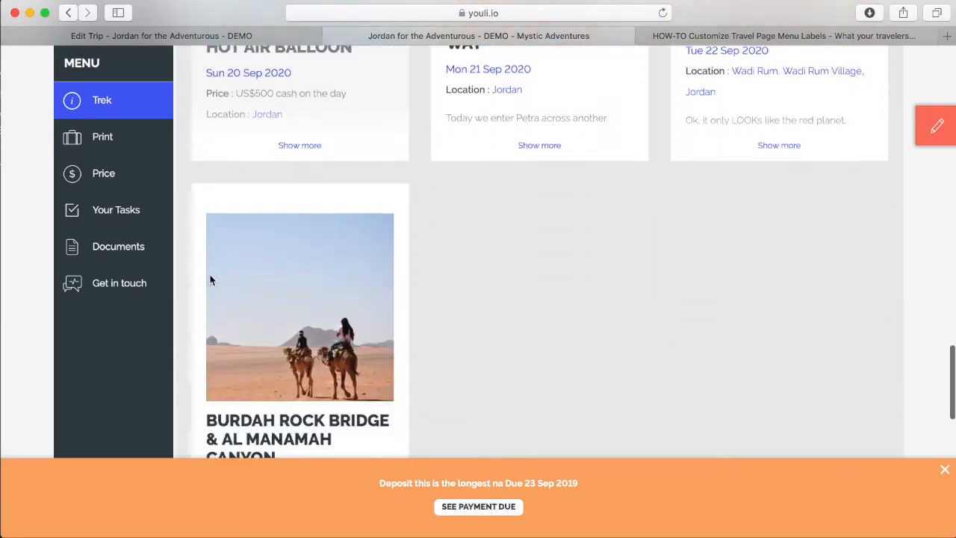
Review the daily itinerary items in the travel page's Print section.
{"action": "left_click", "coordinate": [125, 141]}
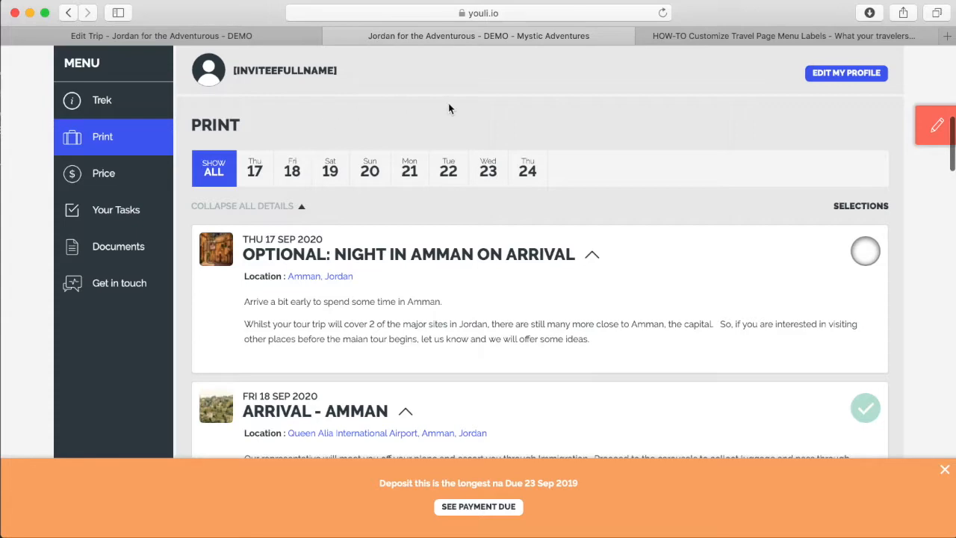
{"action": "scroll", "coordinate": [638, 231], "scroll_direction": "down", "scroll_amount": 15}
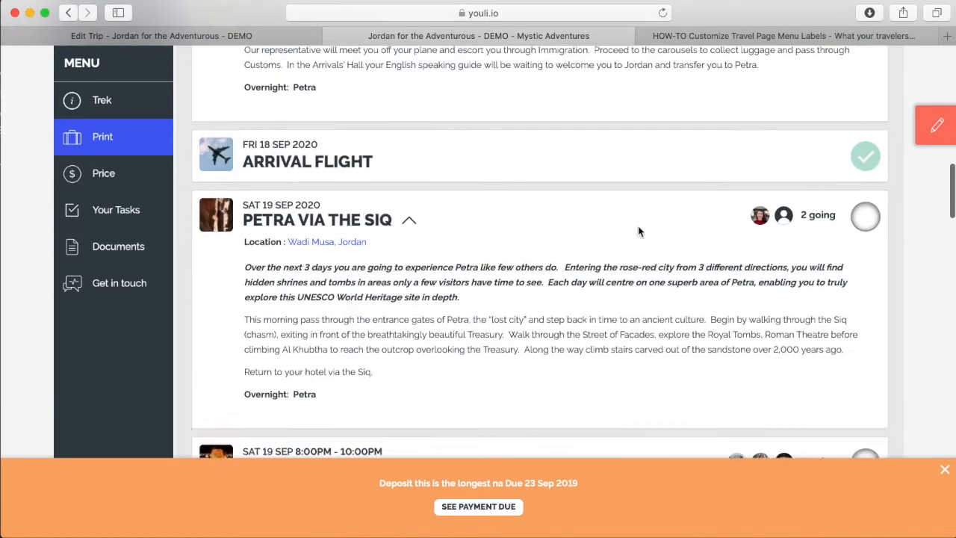
{"action": "scroll", "coordinate": [639, 232], "scroll_direction": "down", "scroll_amount": 8}
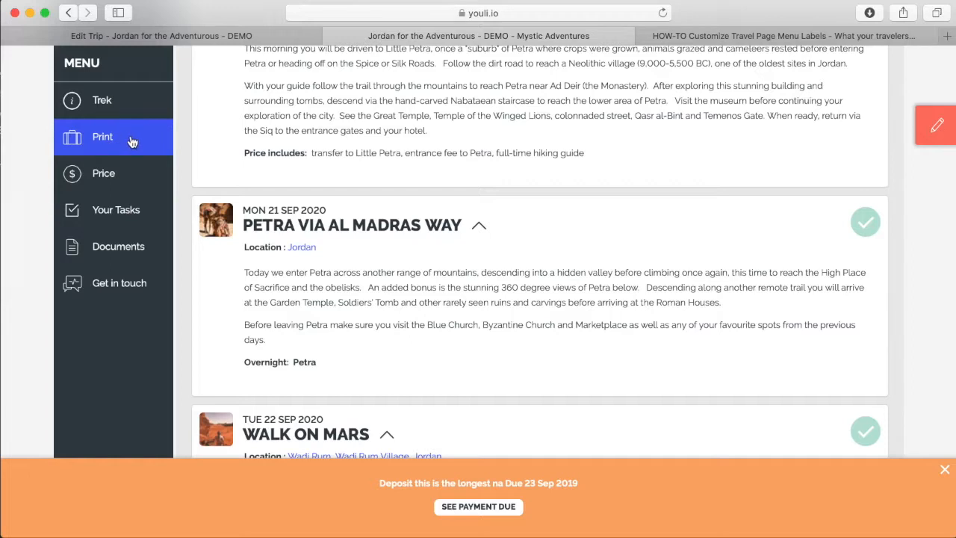
Preview the pages of the printed itinerary and look through the PDF output options without printing.
{"action": "scroll", "coordinate": [203, 165], "scroll_direction": "down", "scroll_amount": 3}
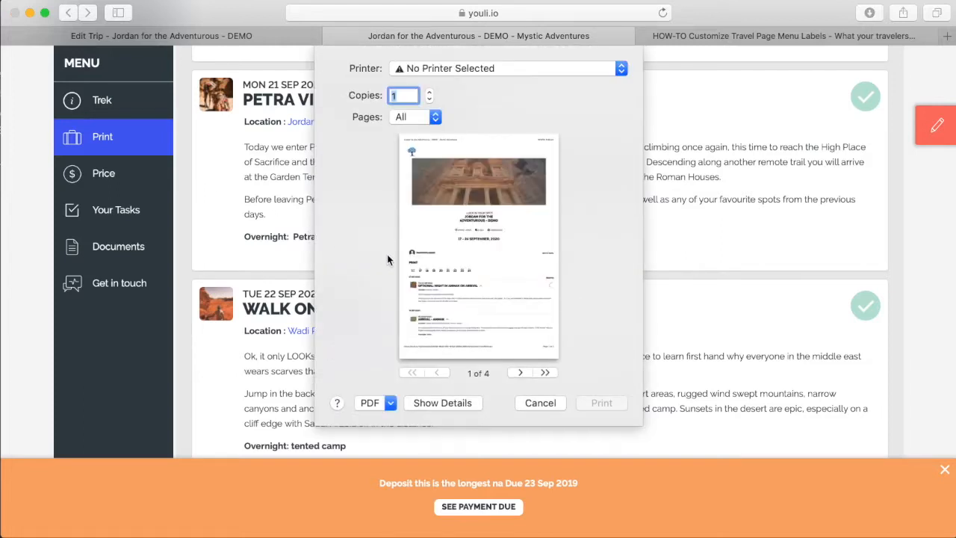
{"action": "left_click", "coordinate": [522, 372]}
{"action": "left_click", "coordinate": [522, 372]}
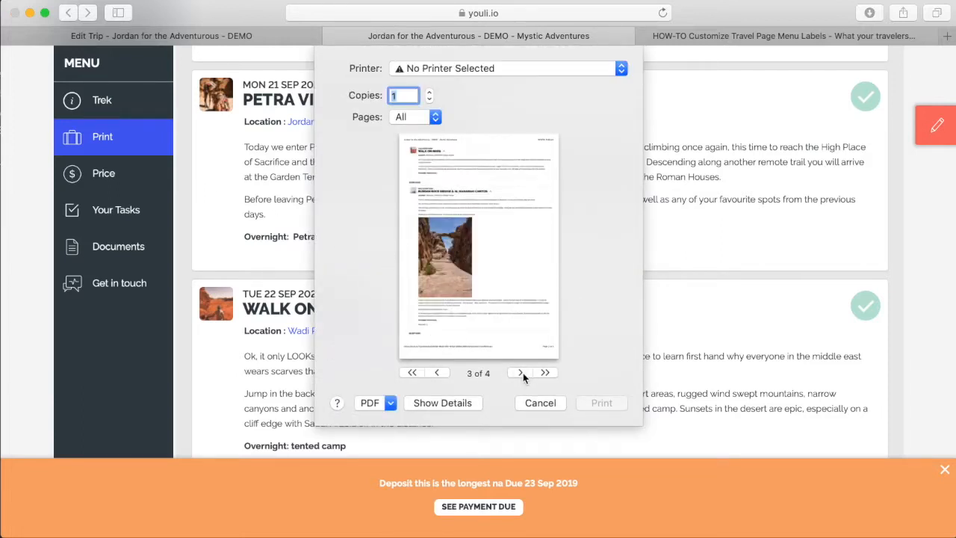
{"action": "left_click", "coordinate": [522, 373]}
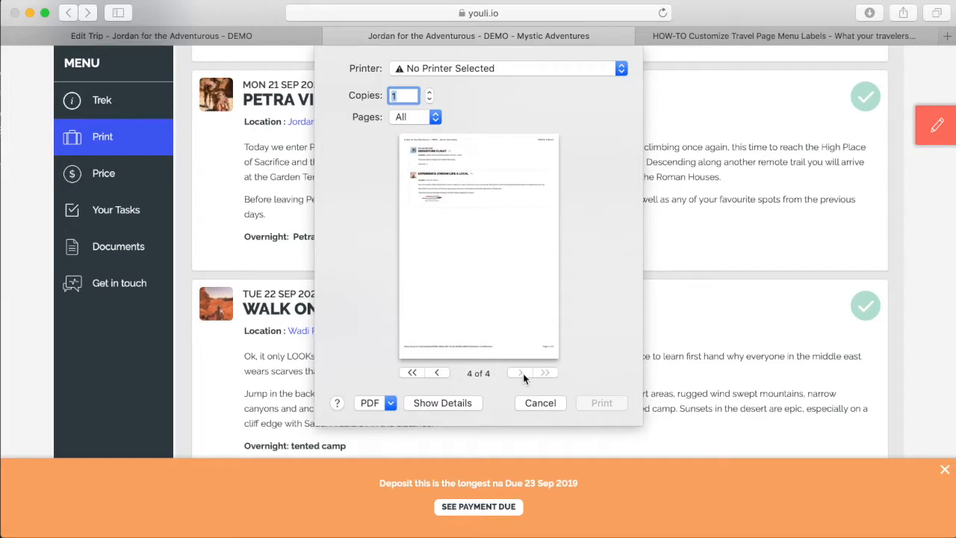
{"action": "left_click", "coordinate": [438, 373]}
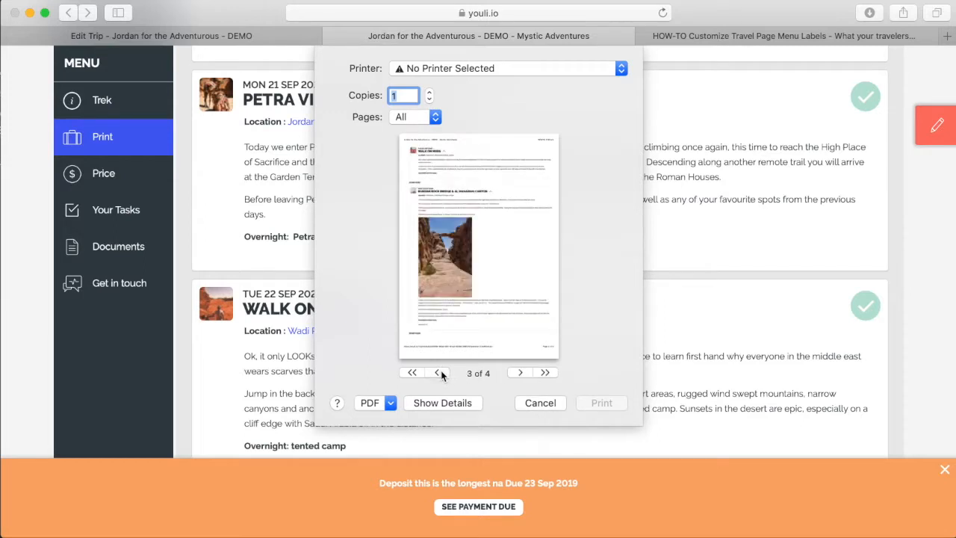
{"action": "left_click", "coordinate": [391, 403]}
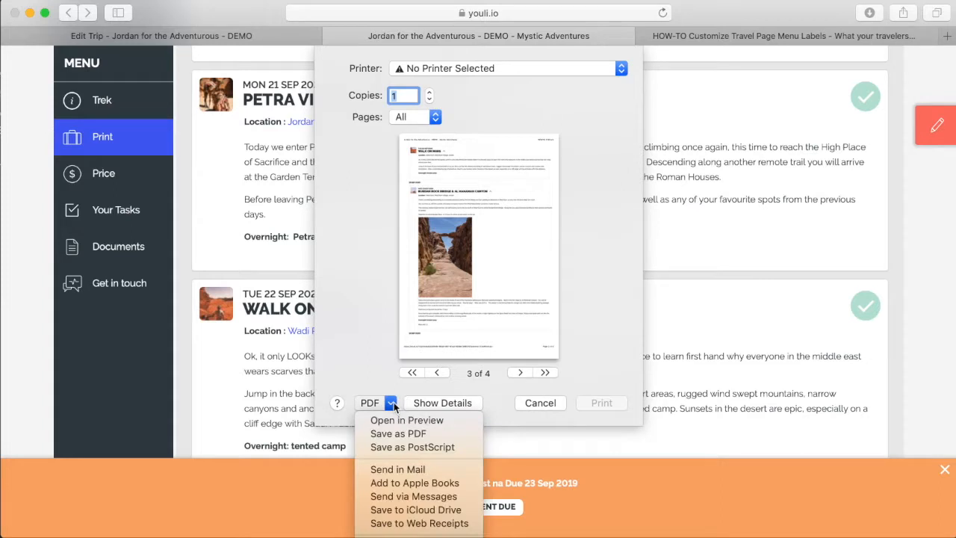
{"action": "left_click", "coordinate": [380, 344]}
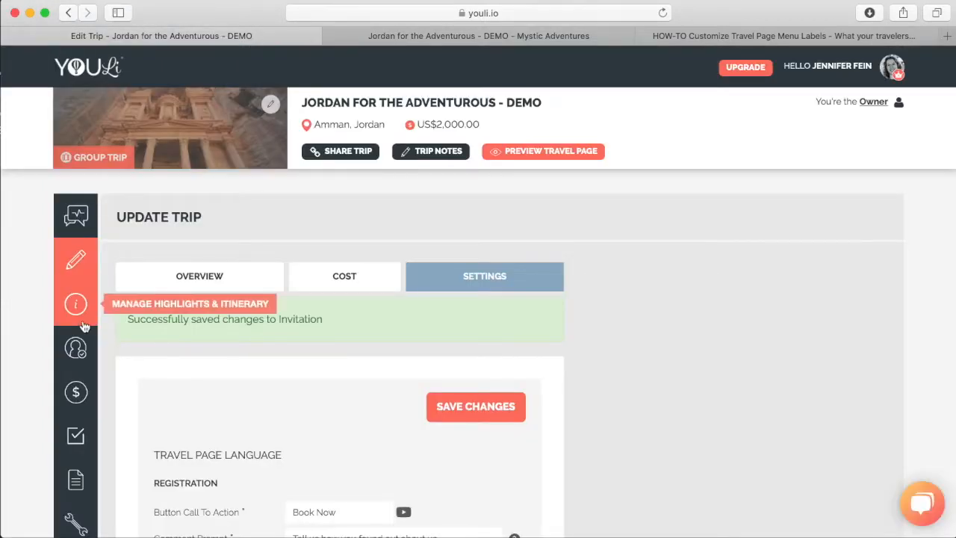
Move all of the trip's itinerary items to the archive.
{"action": "left_click", "coordinate": [82, 321]}
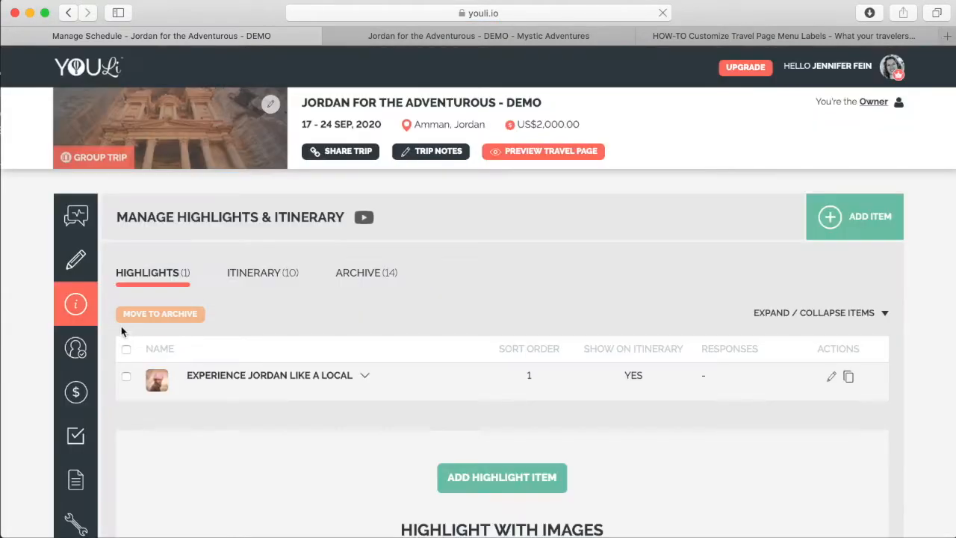
{"action": "left_click", "coordinate": [256, 276]}
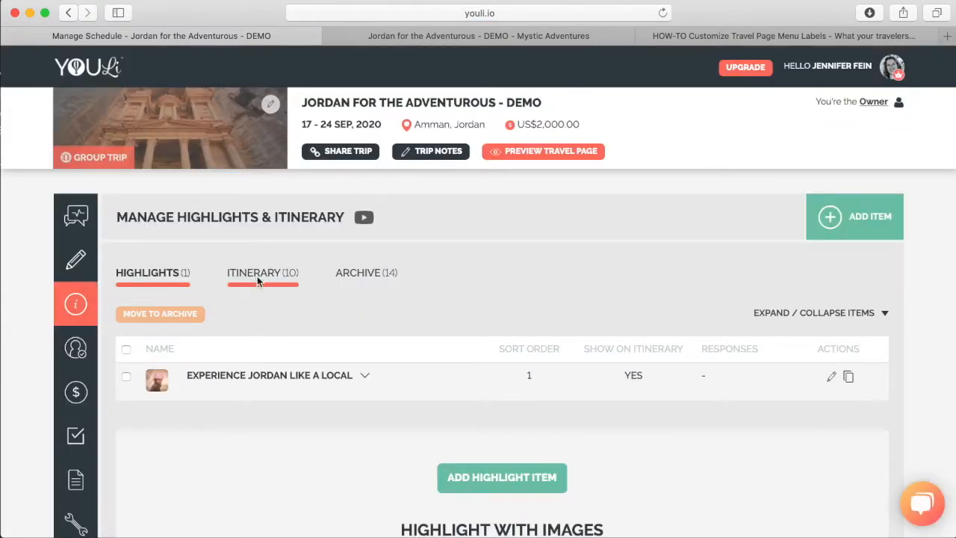
{"action": "left_click", "coordinate": [126, 349]}
{"action": "left_click", "coordinate": [154, 315]}
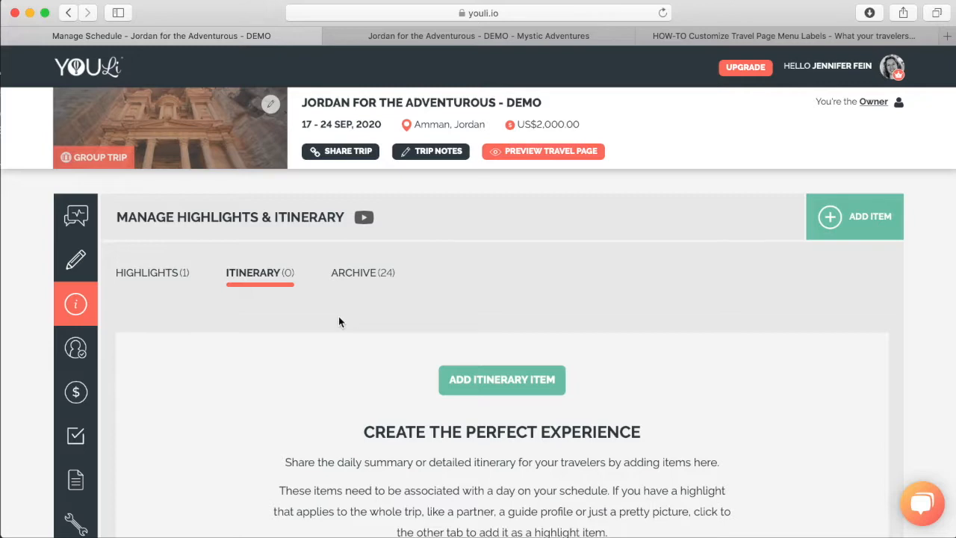
Reload the travel page and check its menu with the itinerary items archived.
{"action": "left_click", "coordinate": [75, 259]}
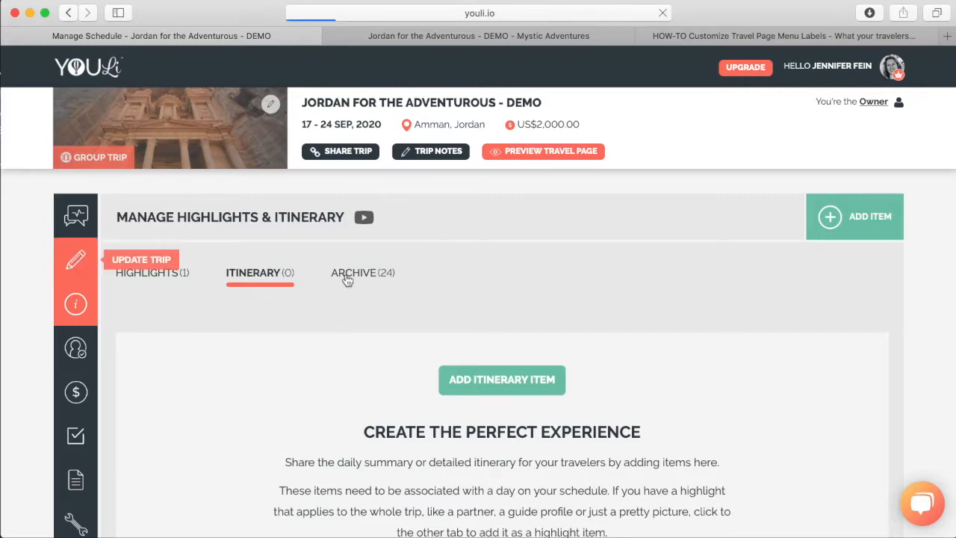
{"action": "key", "text": "ctrl+Tab"}
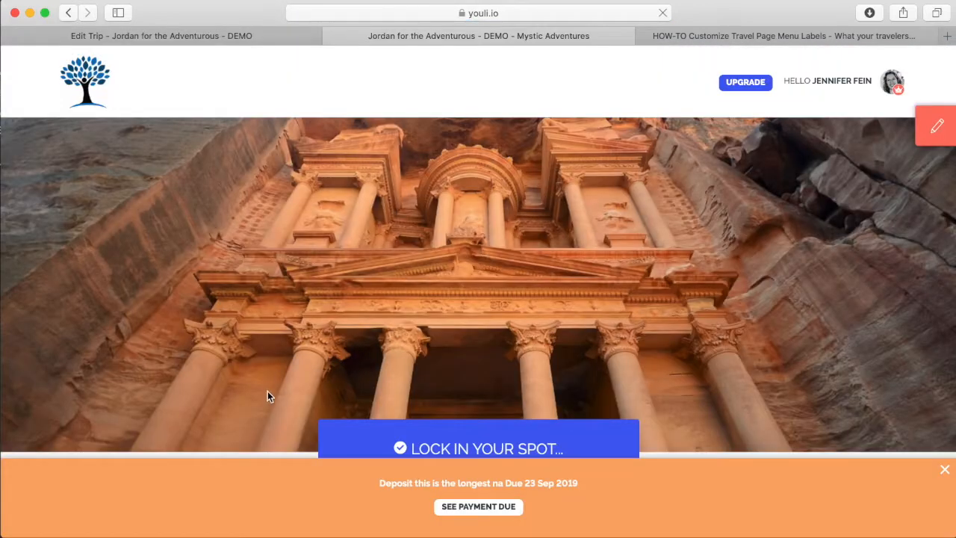
{"action": "scroll", "coordinate": [269, 391], "scroll_direction": "down", "scroll_amount": 5}
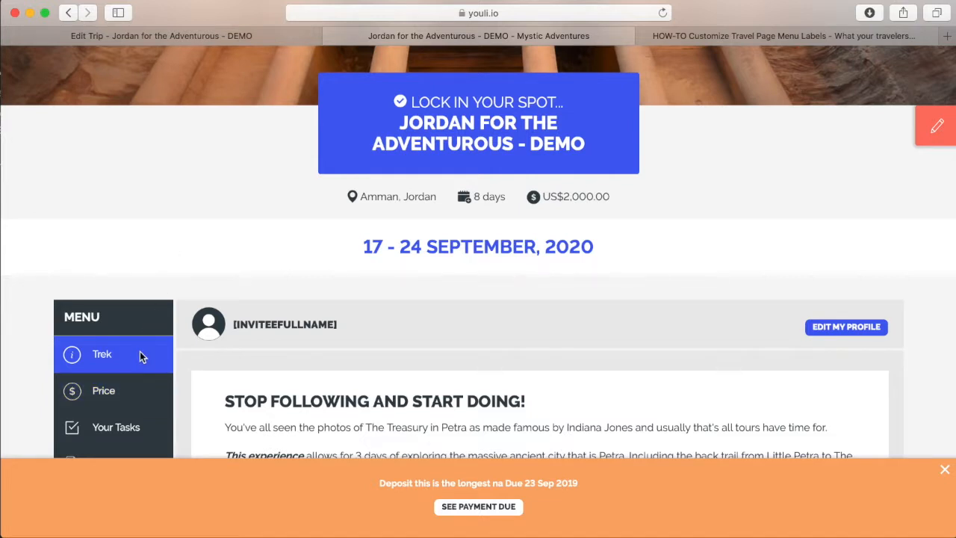
Return to the trip's highlights and itinerary management and open the archived items.
{"action": "left_click", "coordinate": [193, 33]}
{"action": "left_click", "coordinate": [73, 307]}
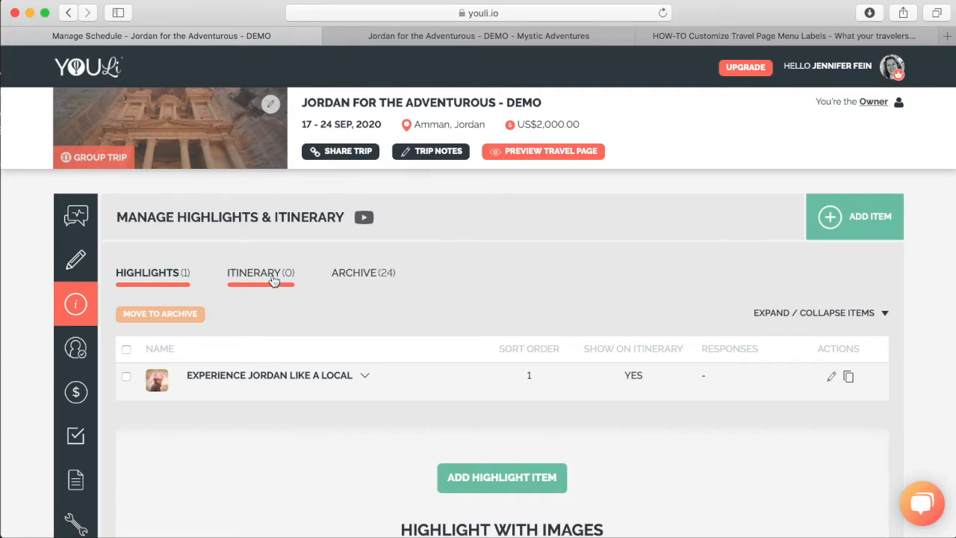
{"action": "left_click", "coordinate": [357, 280]}
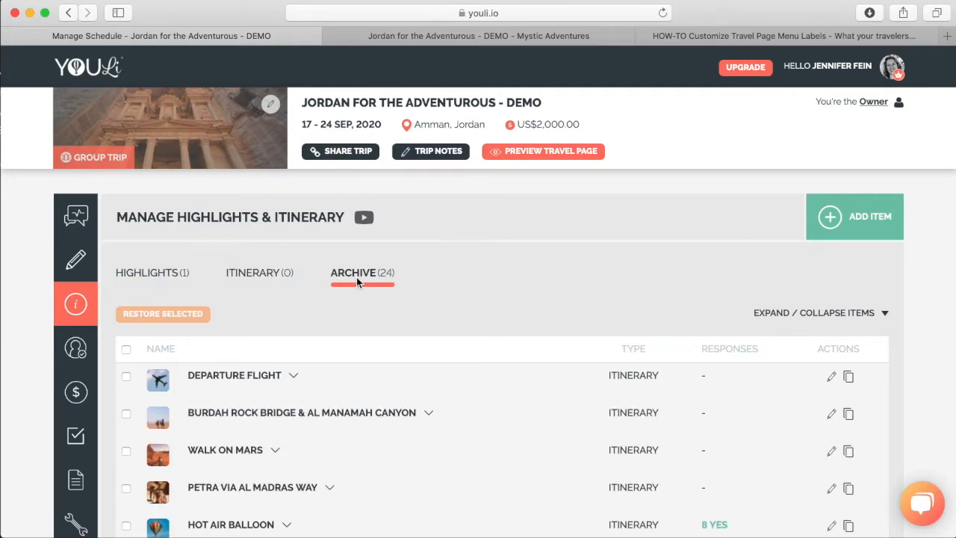